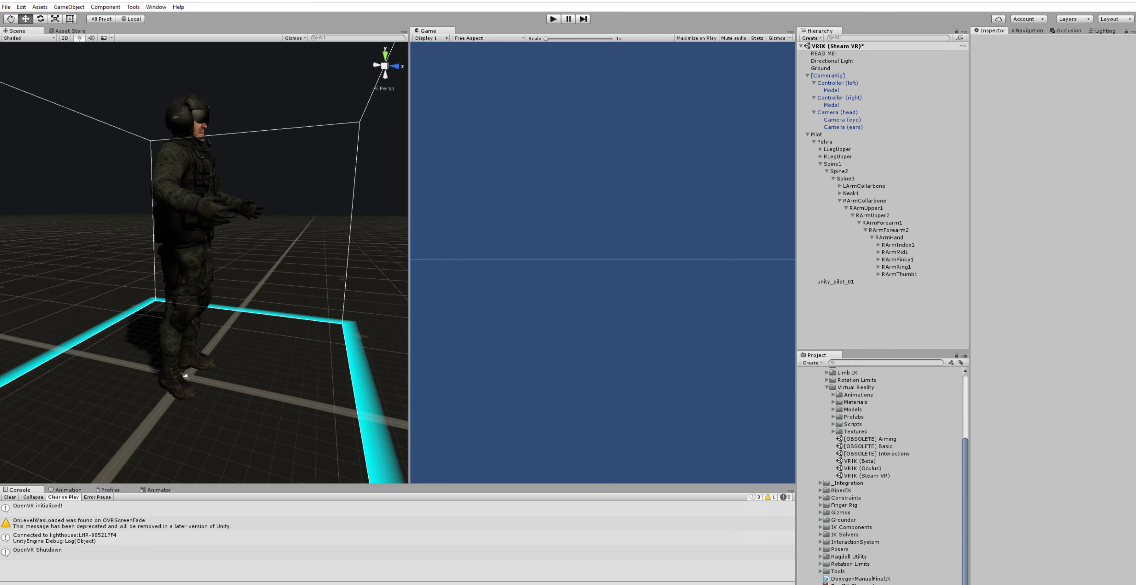
Add a VR IK component to the Pilot character.
click(817, 134)
middle_drag(321, 266, 344, 285)
click(1040, 178)
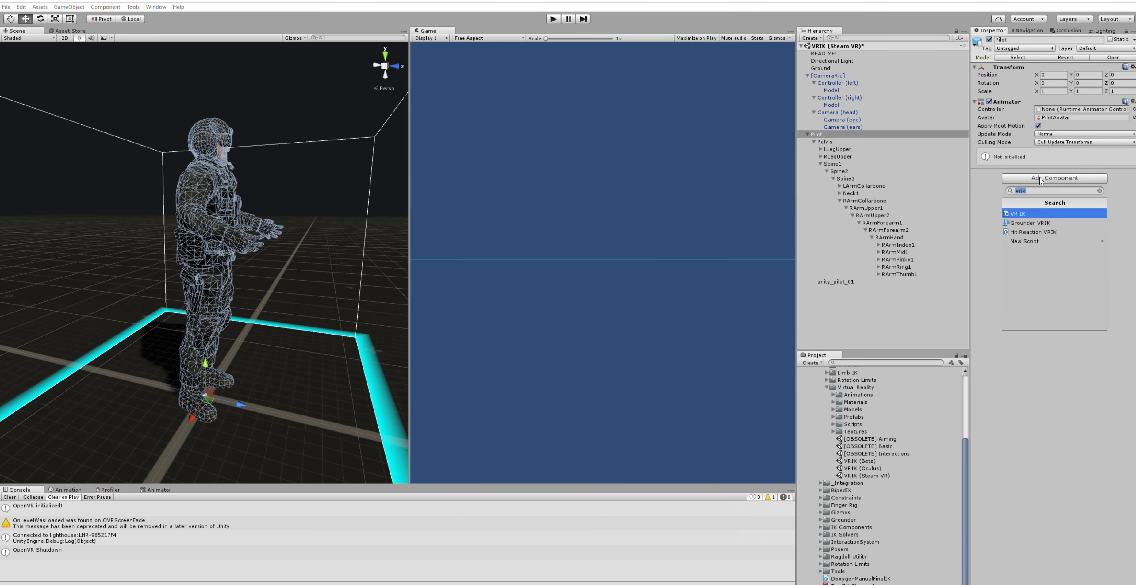
click(1022, 214)
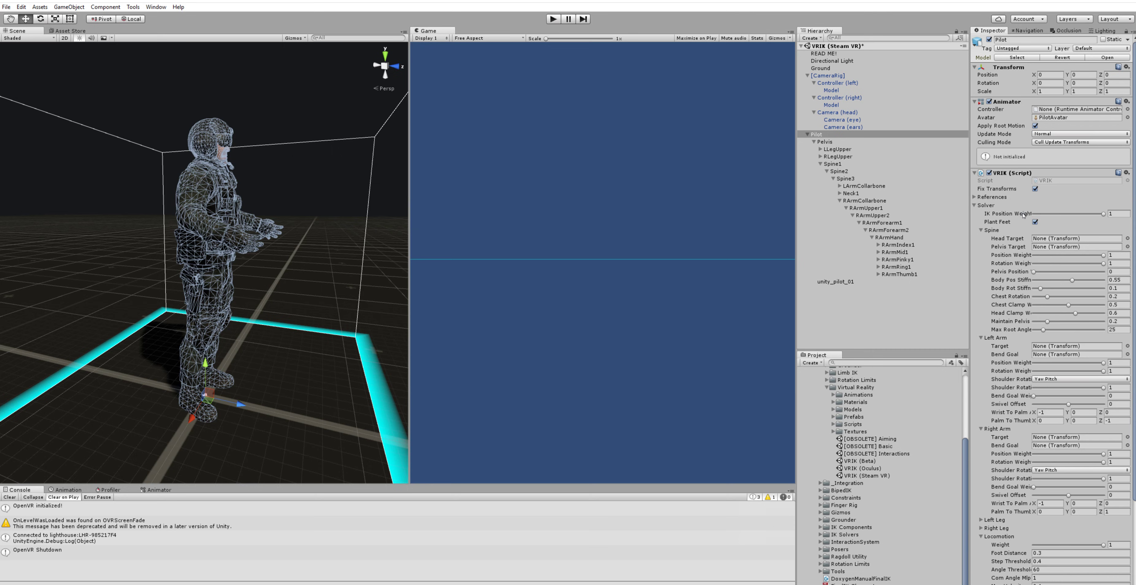
Duplicate the Pilot's NeckHead, RArmHand and LArmHand bones together.
click(840, 194)
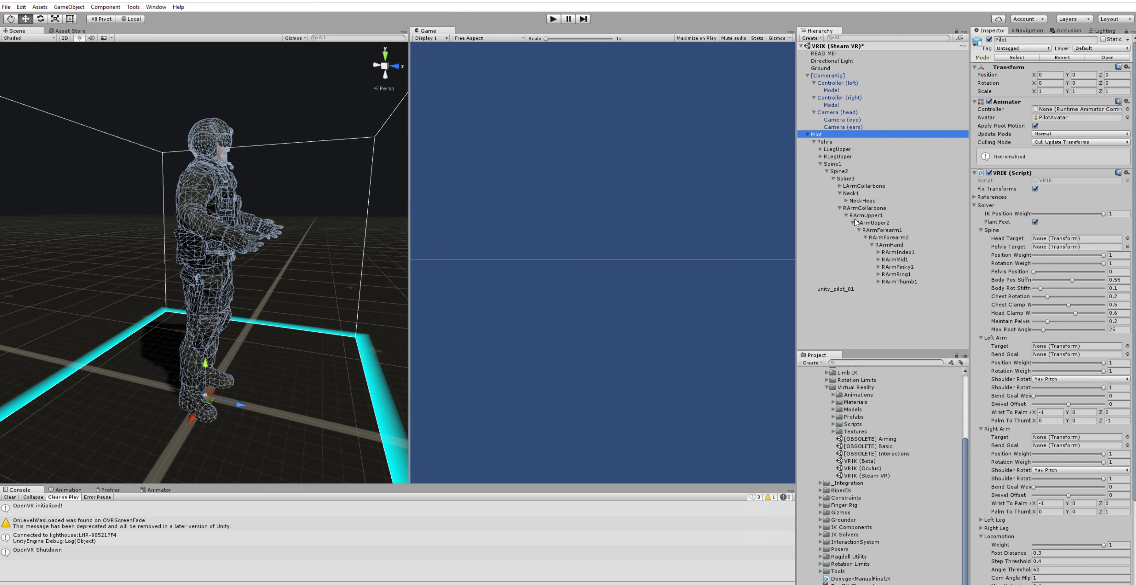
click(860, 201)
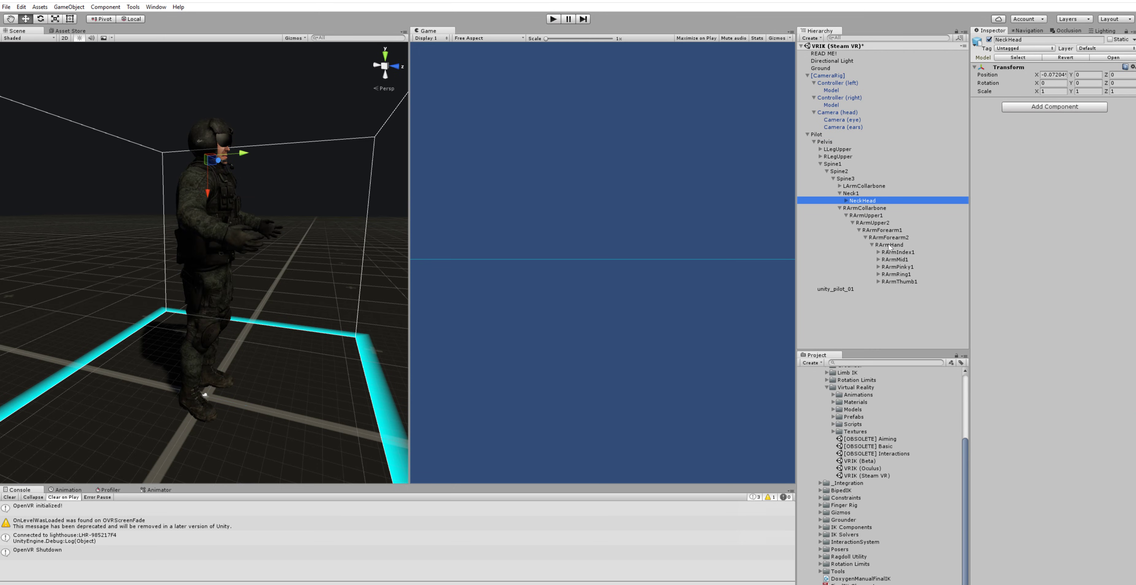
ctrl+click(889, 245)
click(839, 185)
click(846, 193)
click(852, 200)
click(858, 208)
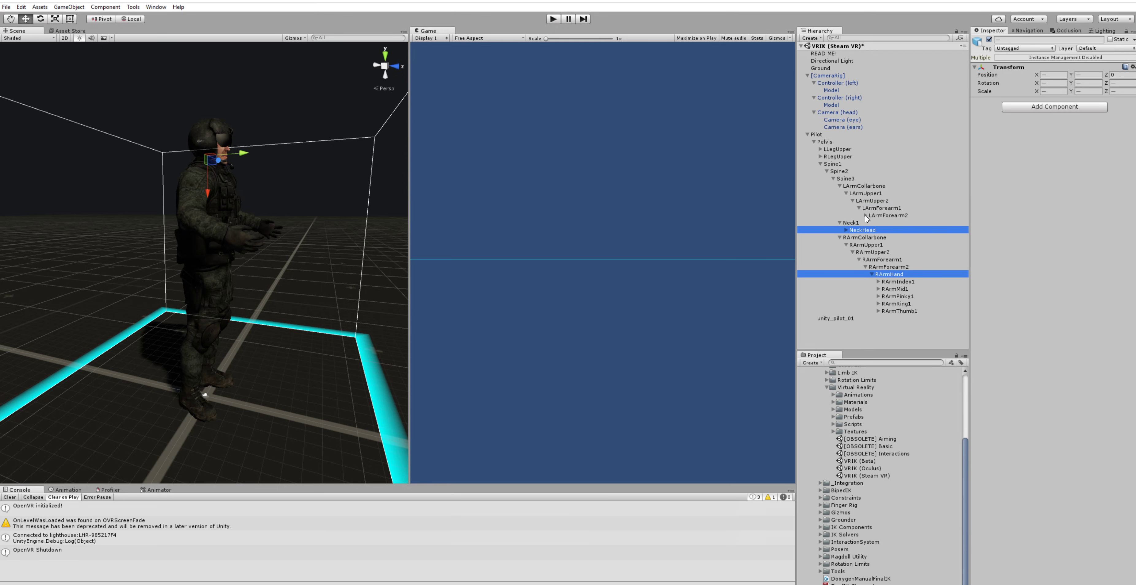
click(865, 215)
ctrl+click(888, 223)
right_click(889, 223)
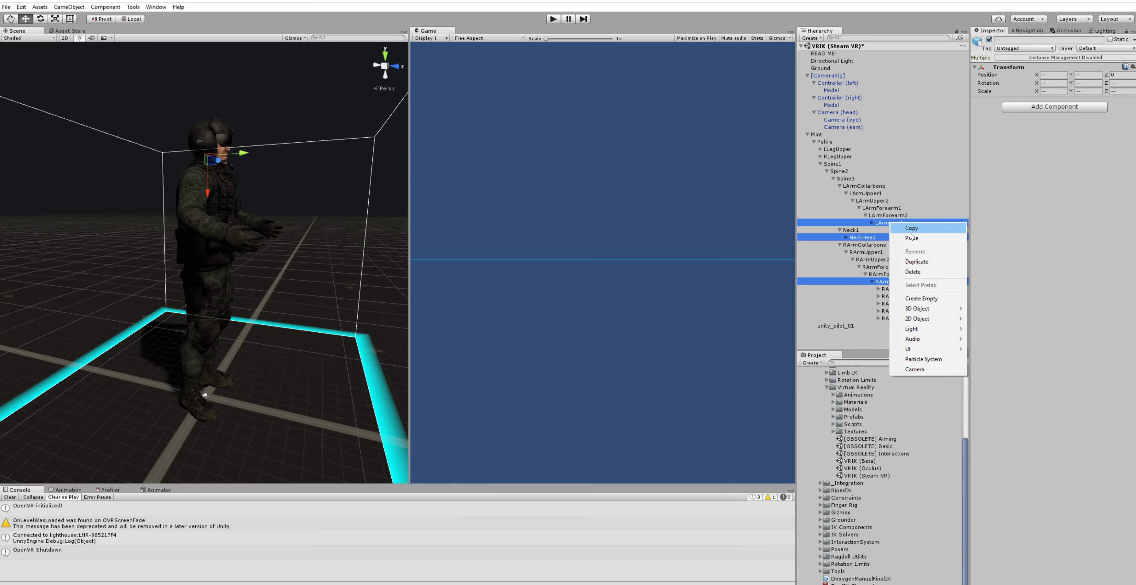
click(923, 261)
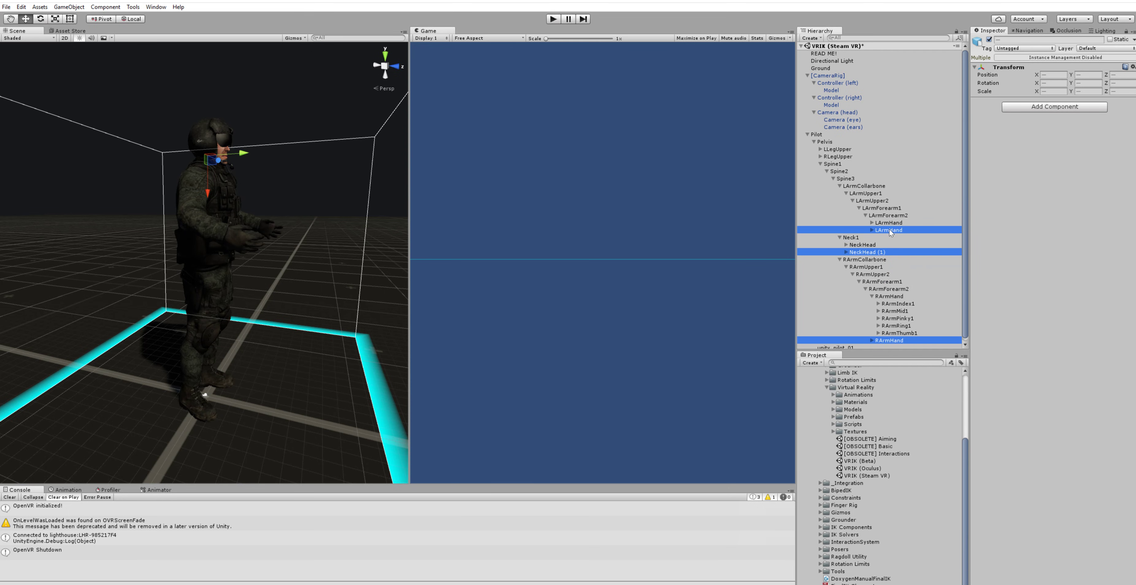
Move the duplicated bones into the camera rig: LArmHand under Controller (left), RArmHand under Controller (right), NeckHead (1) under Camera (head).
drag(889, 233, 839, 78)
click(843, 127)
click(822, 135)
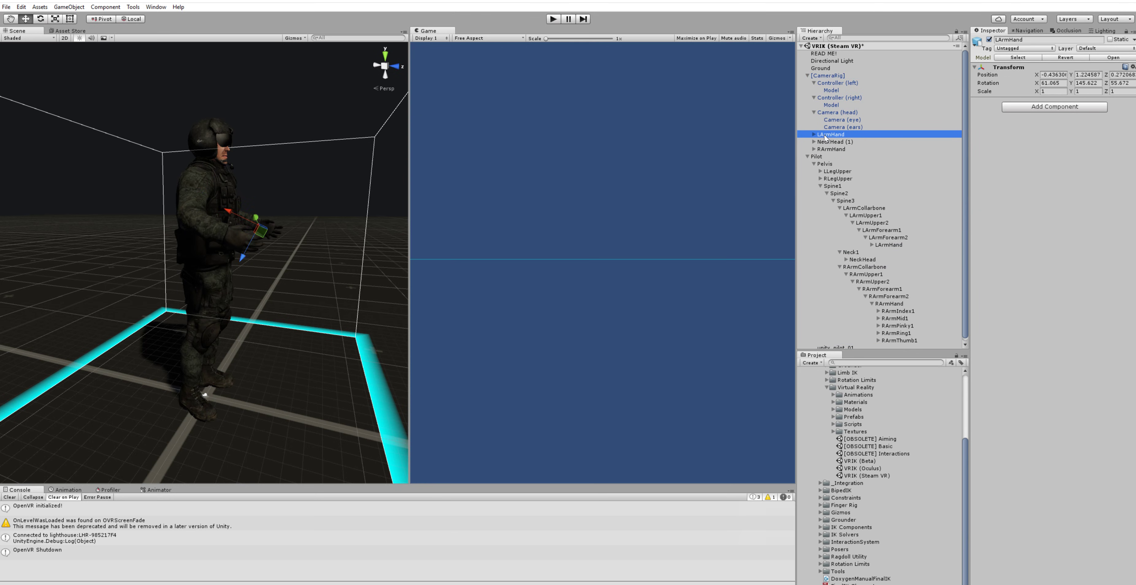
drag(825, 138, 845, 87)
click(828, 142)
click(829, 150)
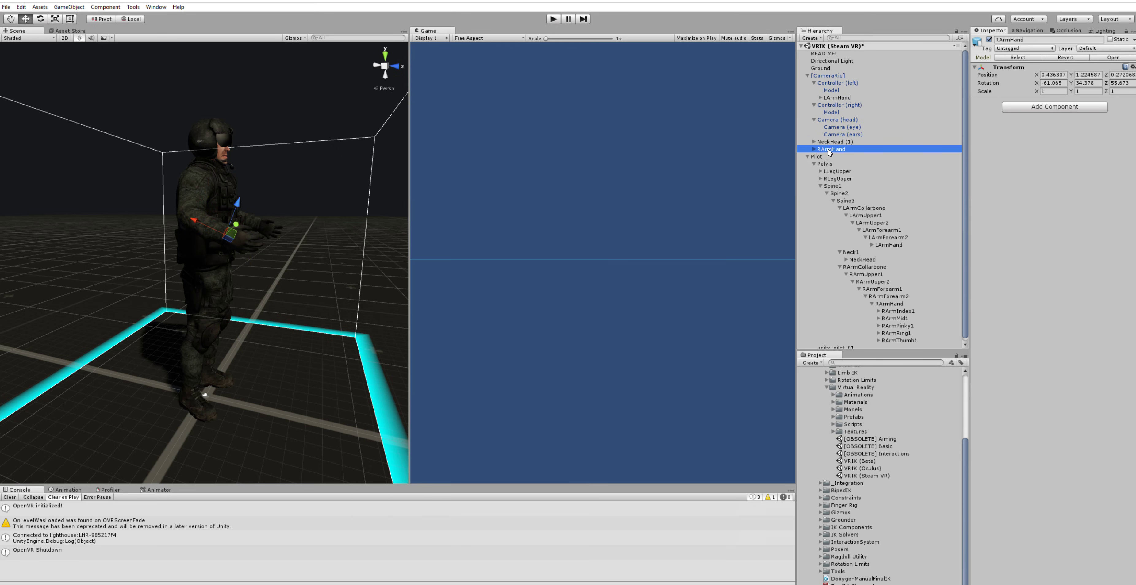
drag(831, 151, 845, 108)
click(826, 151)
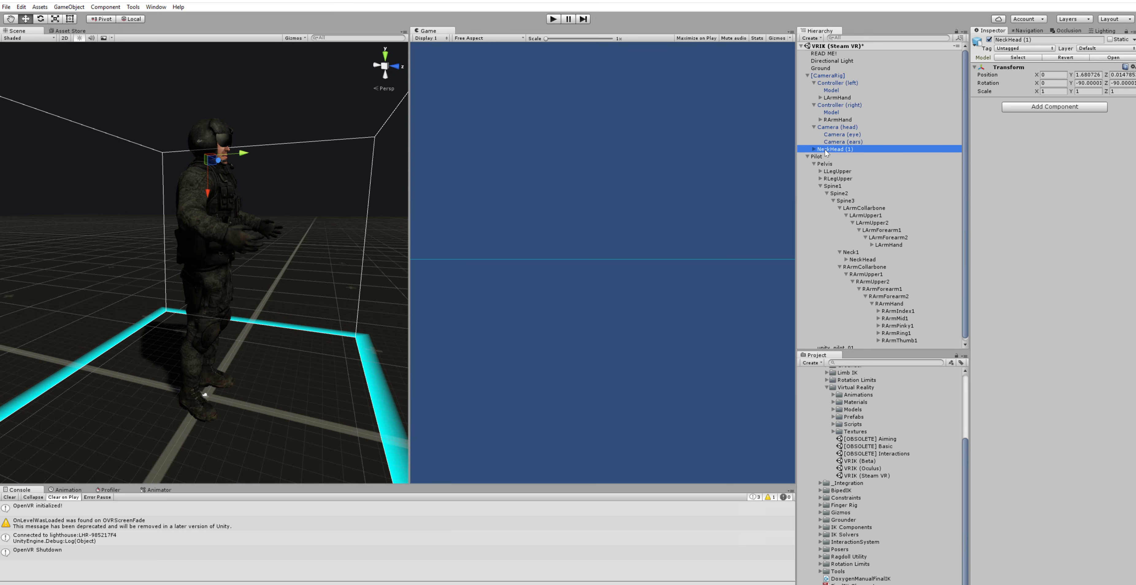
drag(826, 150, 844, 129)
In the Pilot's VRIK solver, assign NeckHead (1) as Head Target and the rig's LArmHand and RArmHand as the left and right arm targets.
click(816, 157)
scroll(1051, 341, down, 2)
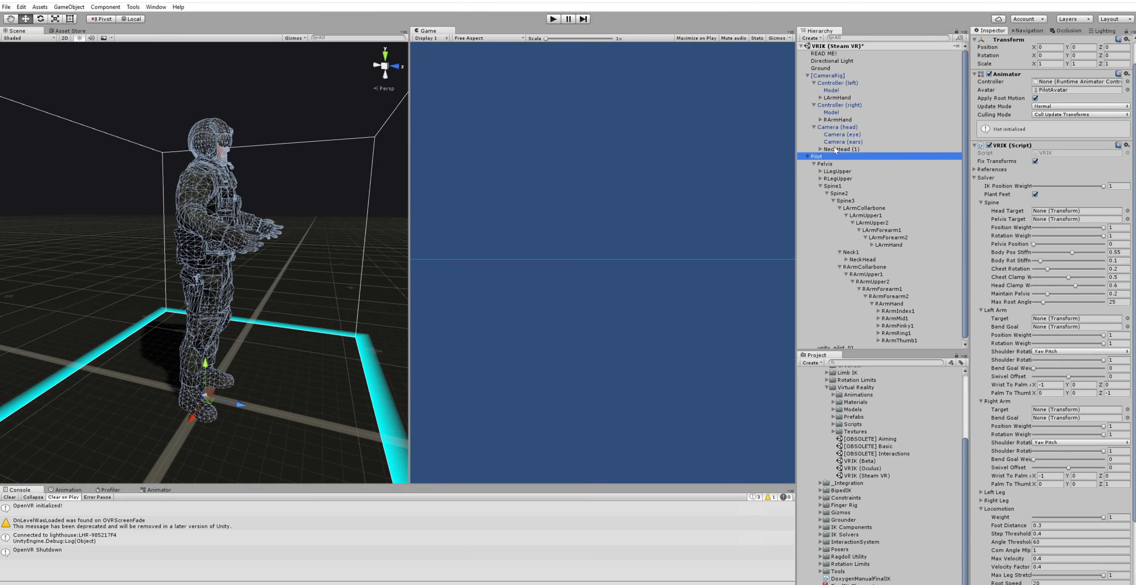
drag(835, 150, 1076, 211)
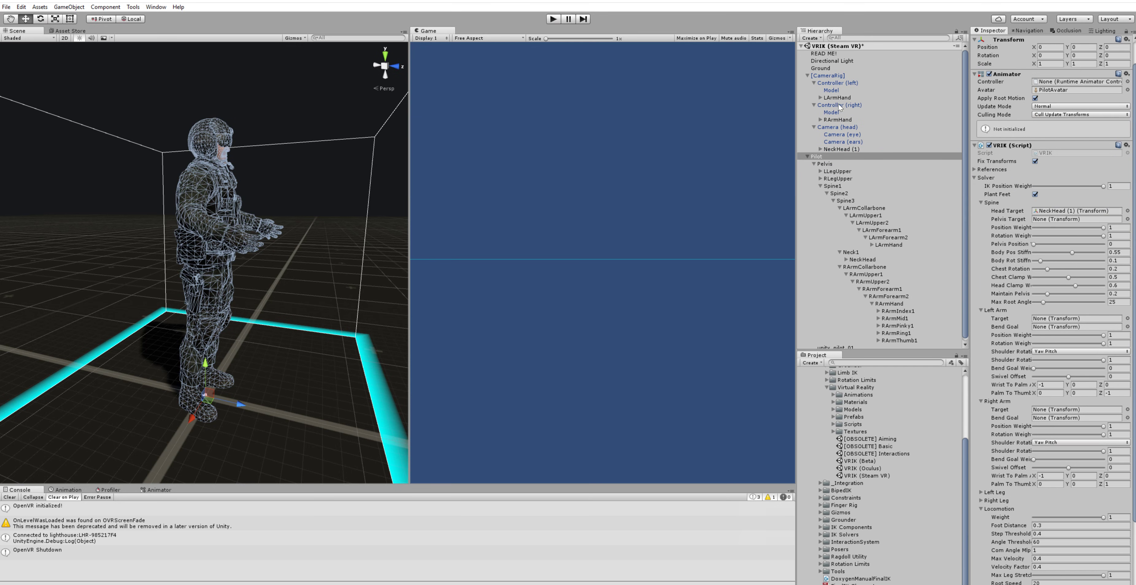
drag(834, 99, 1075, 318)
drag(834, 120, 1050, 409)
Run the scene to check how the Pilot follows the headset and controllers, and stop it.
scroll(336, 266, up, 3)
middle_drag(331, 256, 174, 305)
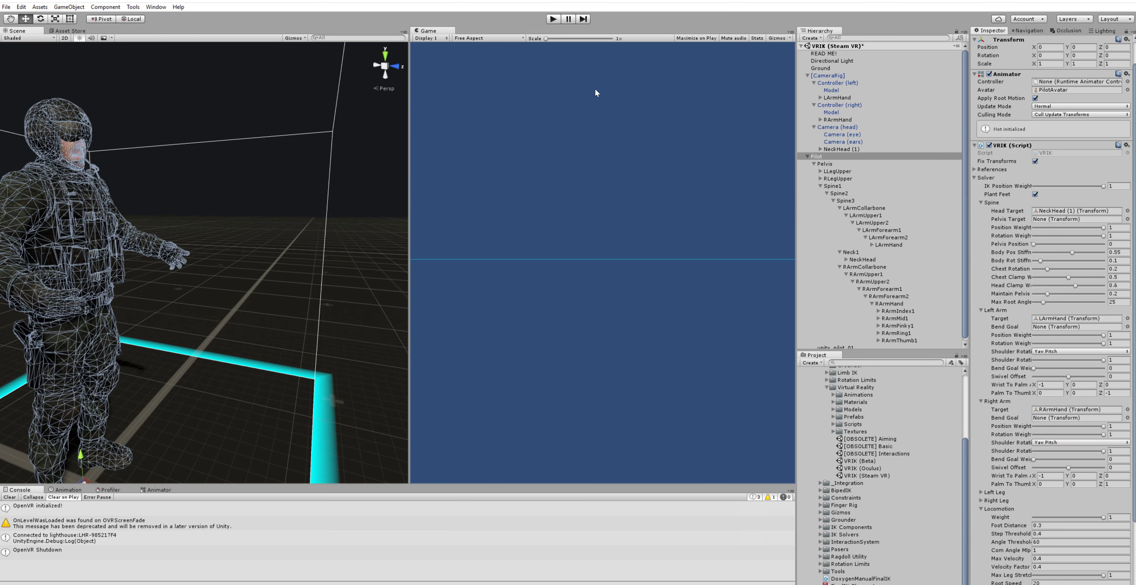
click(553, 18)
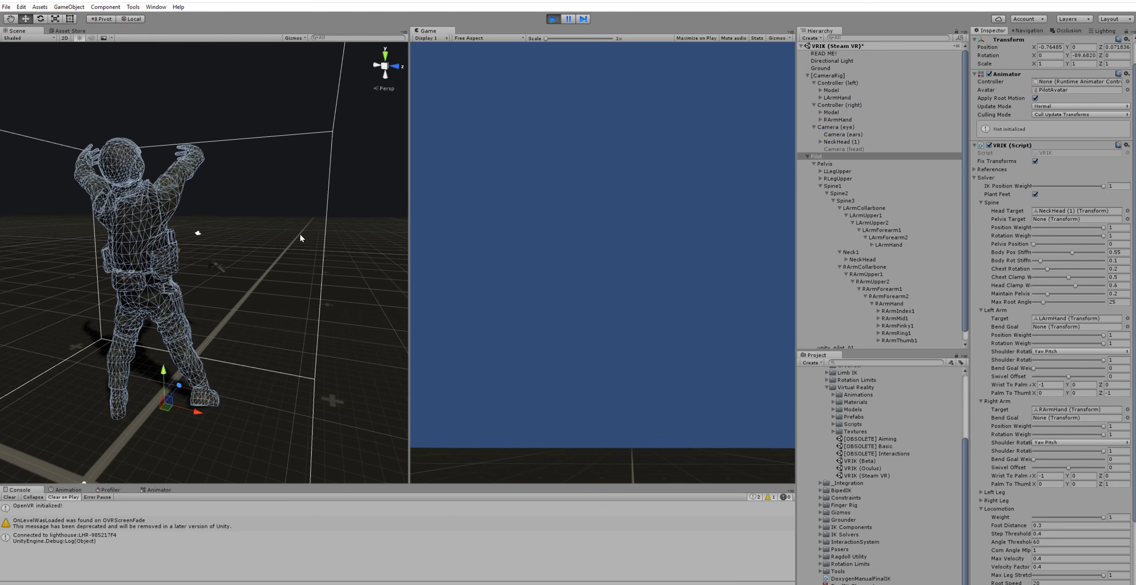
click(553, 19)
Set the local position of LArmHand under Controller (left) to 0, 0, 0.
click(840, 97)
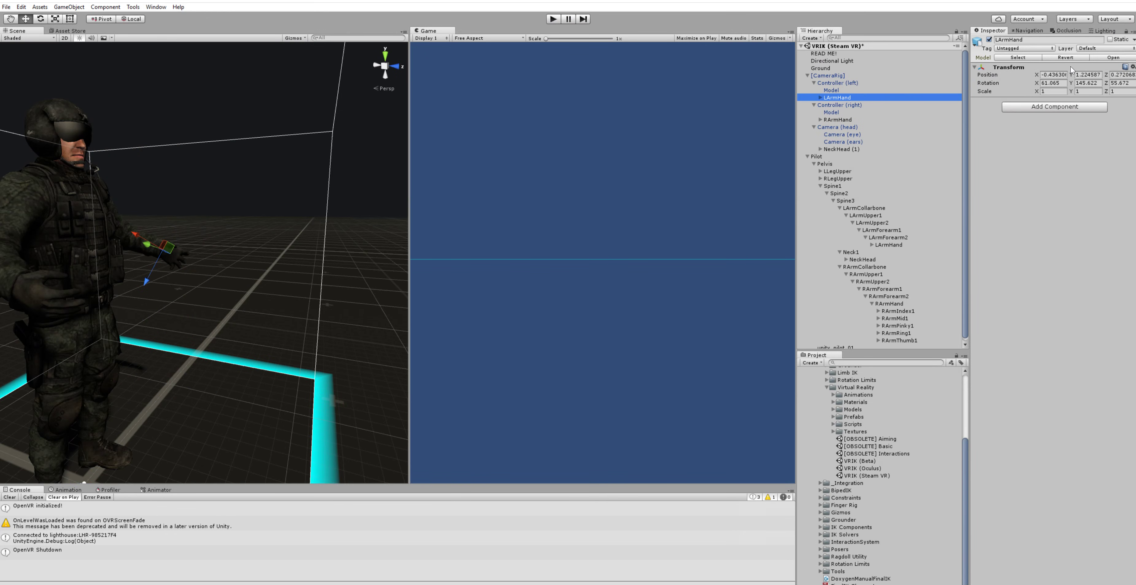
click(1056, 74)
text(0)
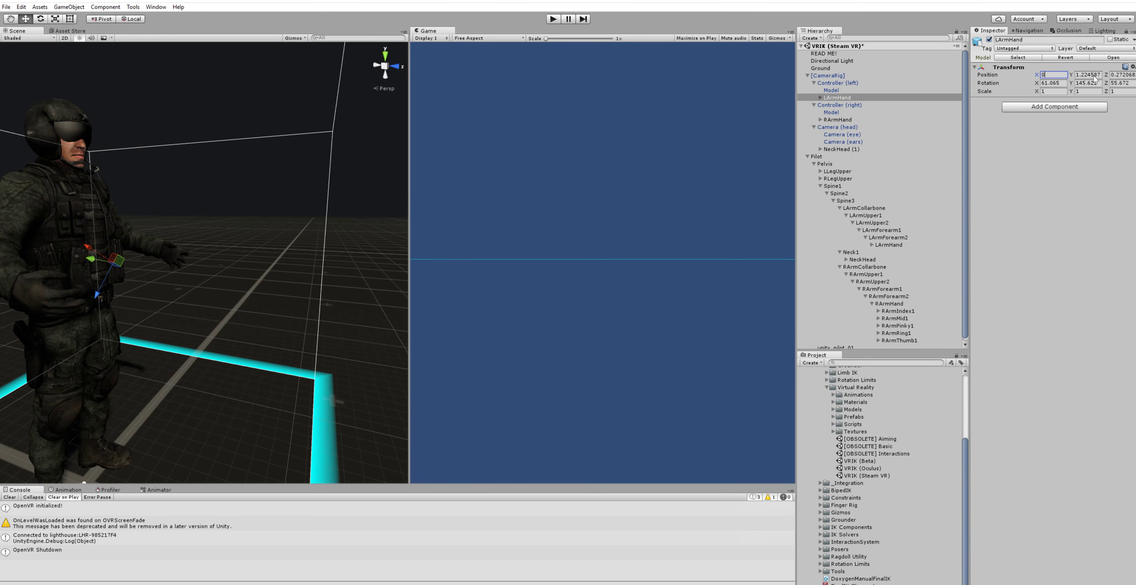
click(1089, 75)
text(0)
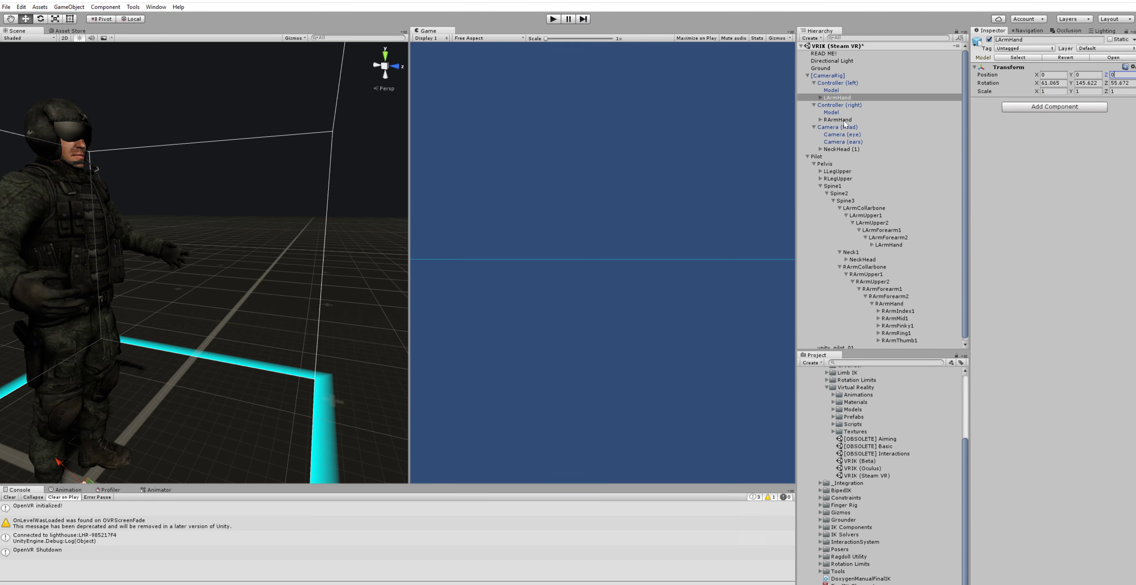
Set the local position of RArmHand under Controller (right) to 0, 0, 0.
click(844, 120)
click(1053, 74)
text(0)
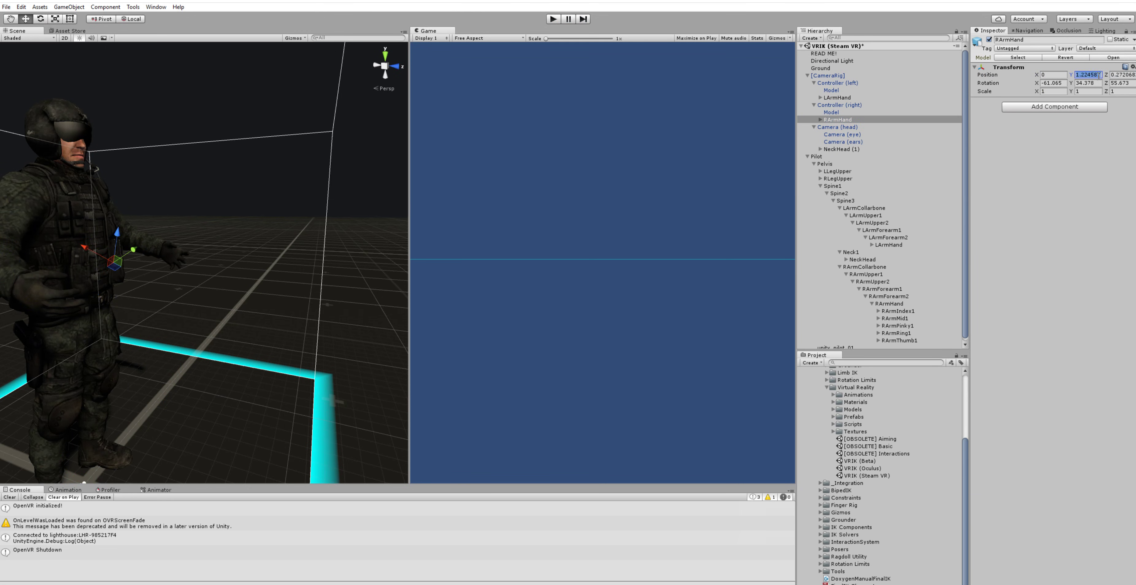
text(0)
click(1120, 75)
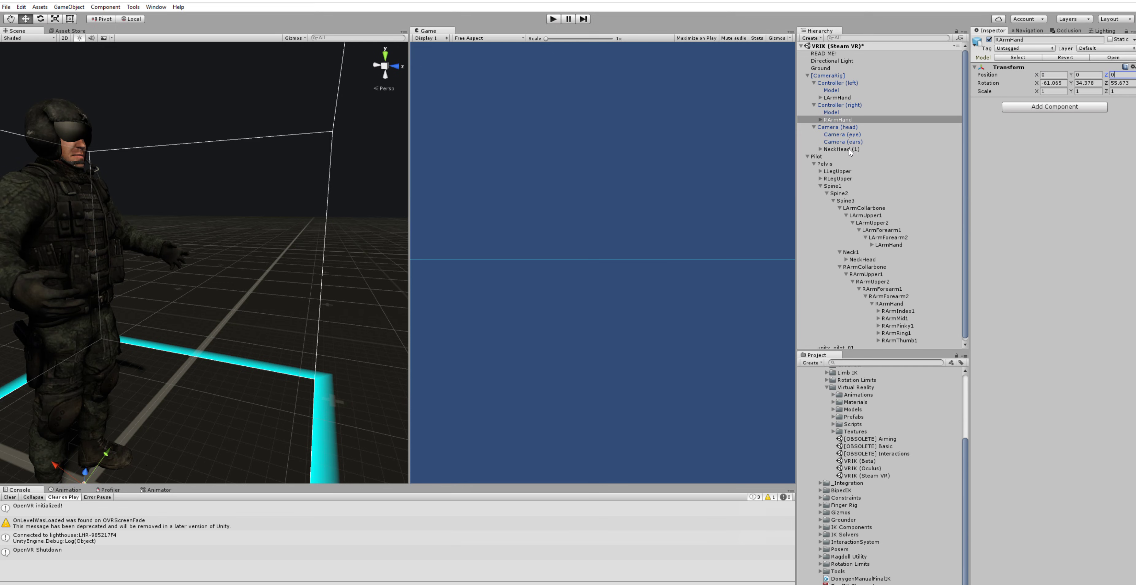
Set the local position of NeckHead (1) under Camera (head) to 0, 0, 0.
click(849, 149)
click(1089, 75)
text(0)
click(1120, 75)
Run the scene and move NeckHead (1) behind and below the camera, to about Y -0.077 and Z -0.164.
click(556, 19)
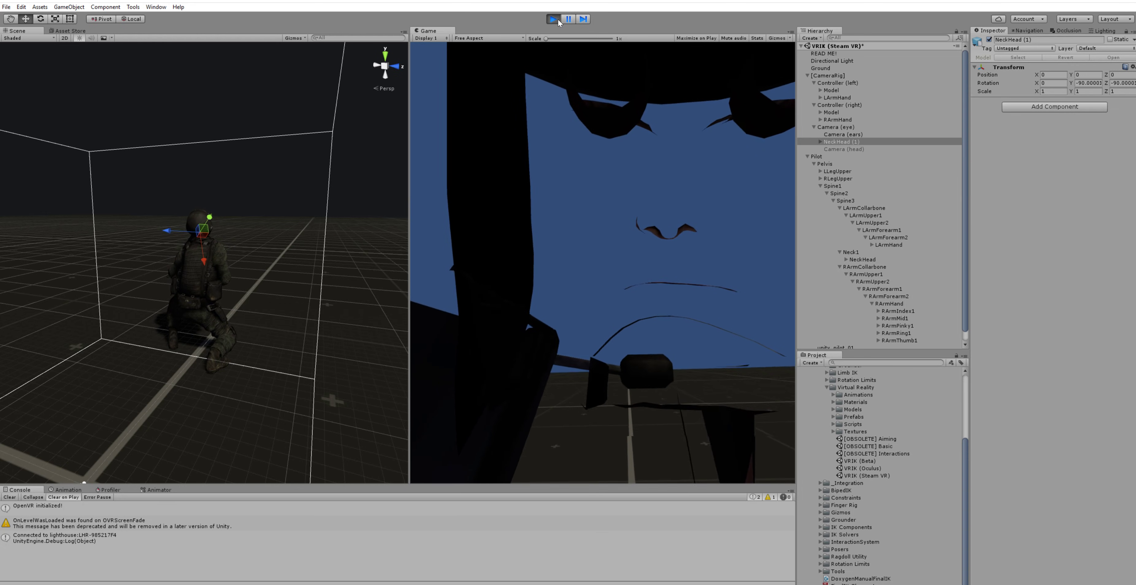
click(836, 128)
click(838, 141)
scroll(319, 223, up, 5)
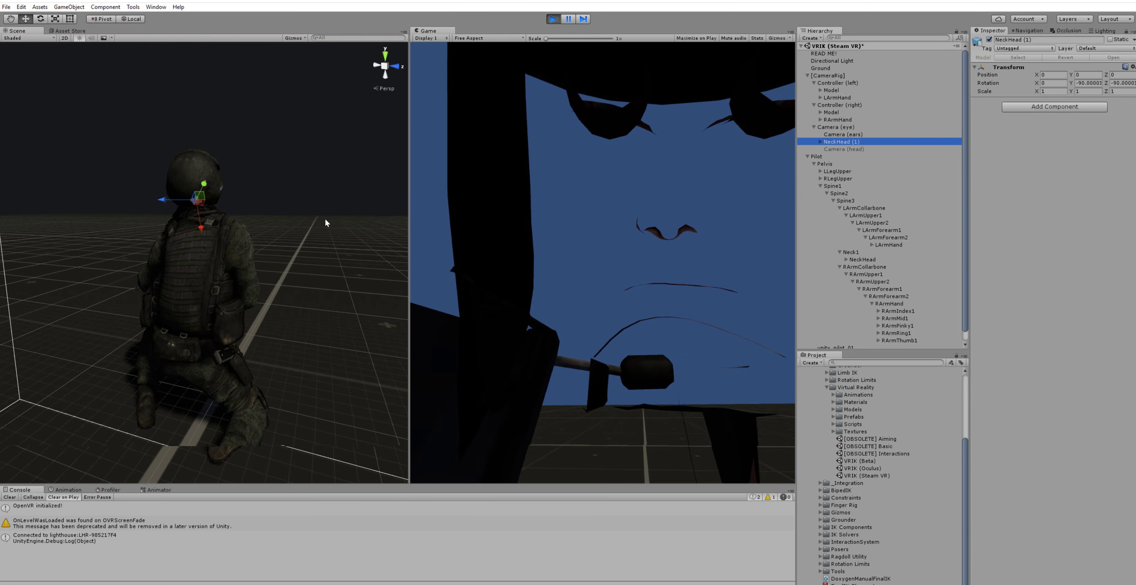
alt+drag(284, 257, 101, 254)
scroll(245, 190, up, 3)
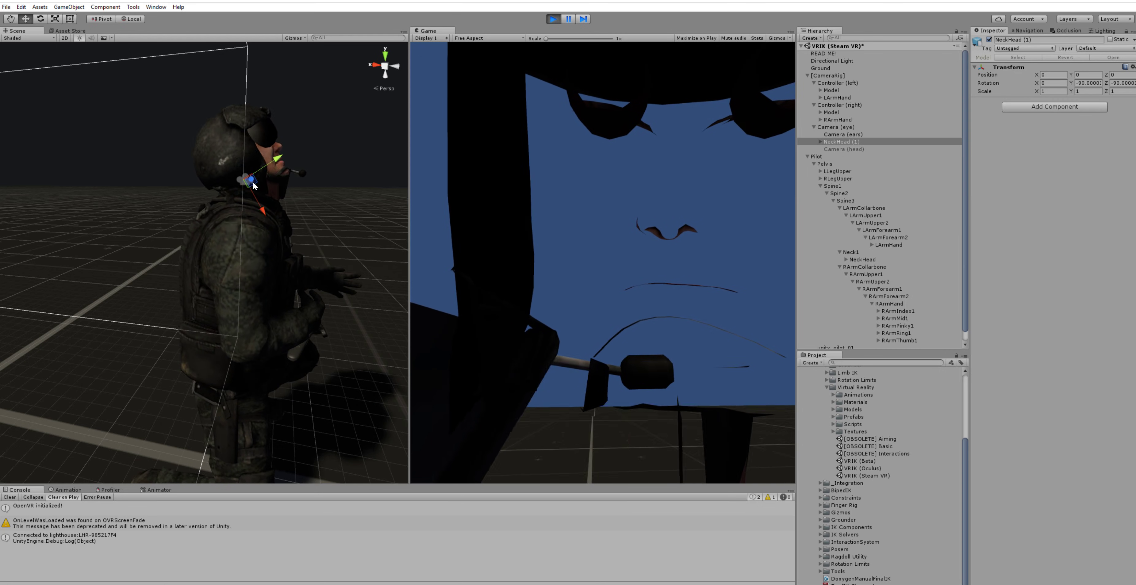
drag(255, 185, 220, 231)
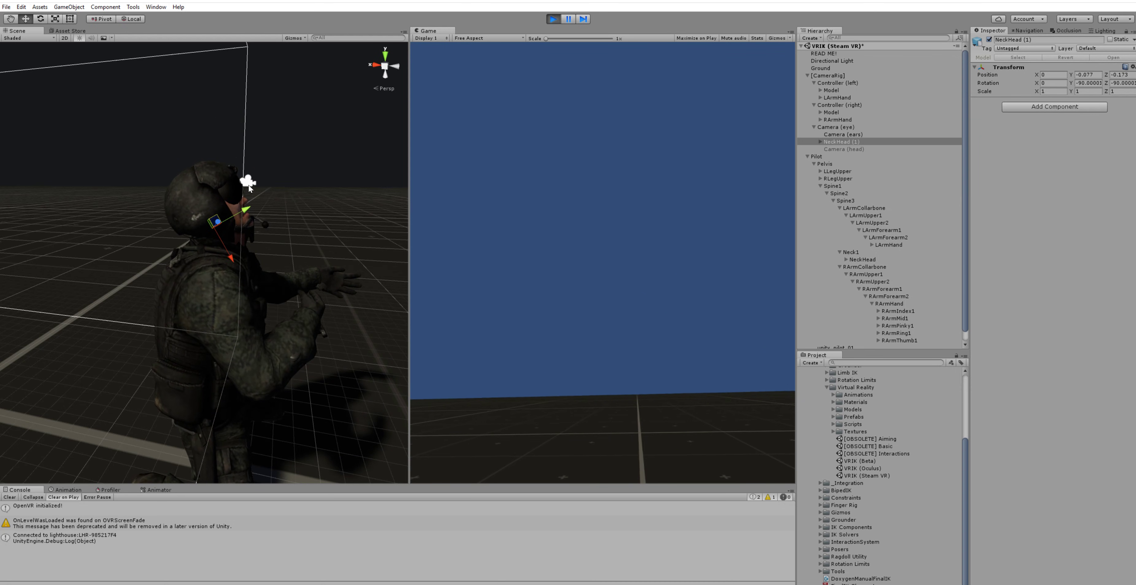
drag(245, 211, 245, 211)
scroll(283, 194, up, 3)
scroll(288, 207, down, 3)
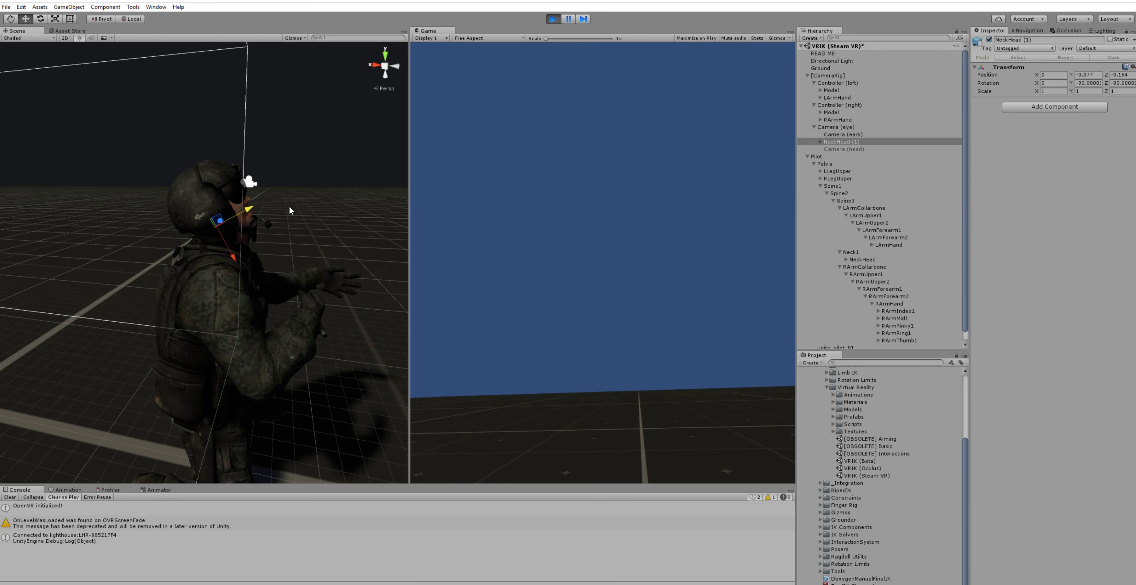
Copy the Transform of NeckHead (1) during play, stop the scene, and paste the component values back onto NeckHead (1).
right_click(1014, 70)
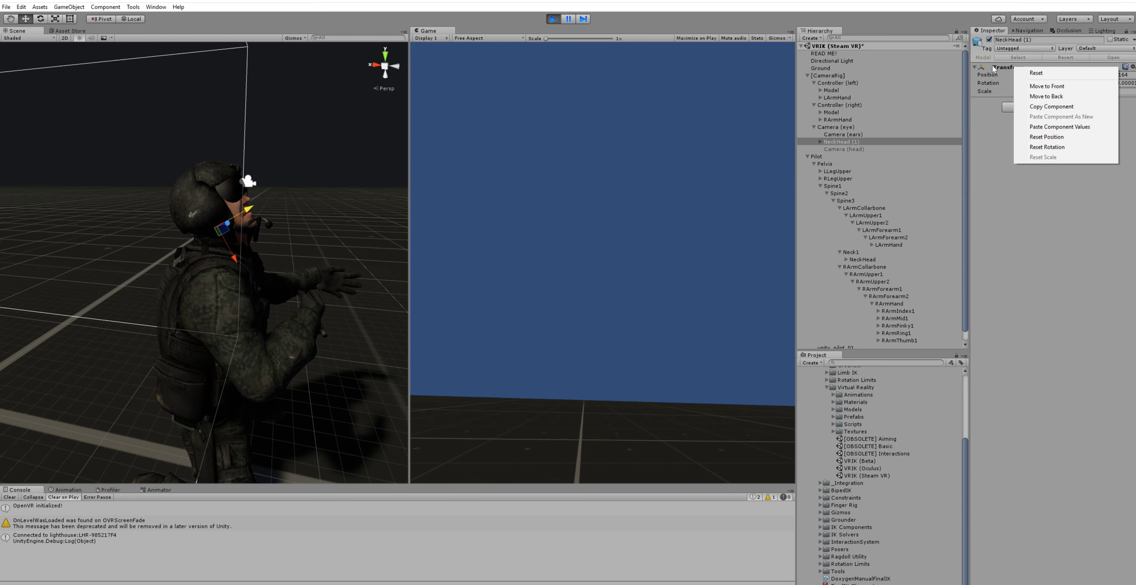
click(1055, 107)
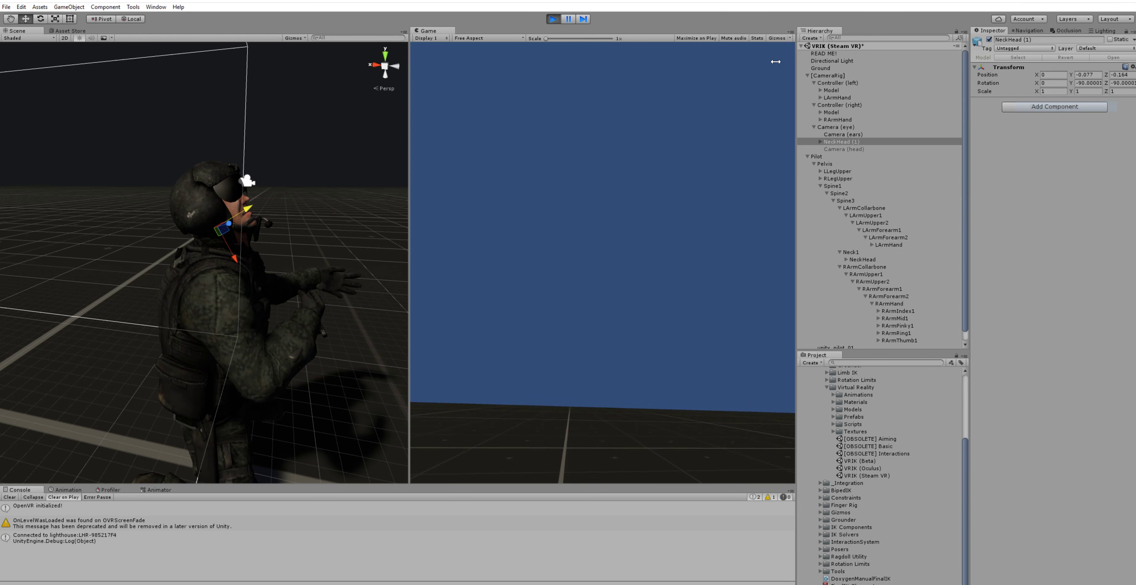
click(554, 19)
right_click(1004, 70)
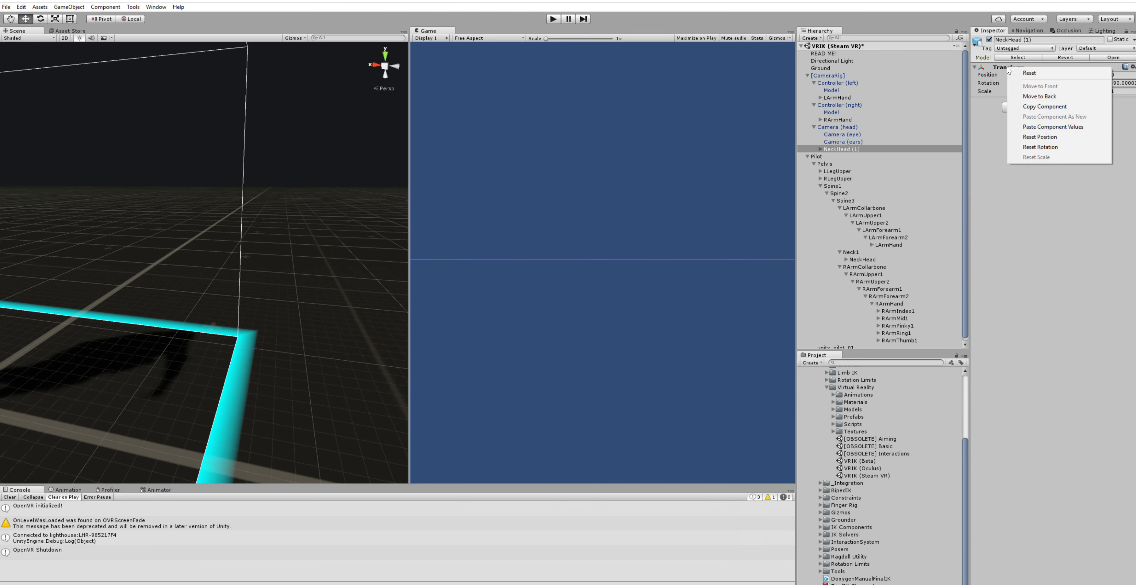
click(1049, 129)
Run the scene again and shift LArmHand to about -0.032, -0.024, -0.138 so the hand fits the left controller.
scroll(337, 215, down, 6)
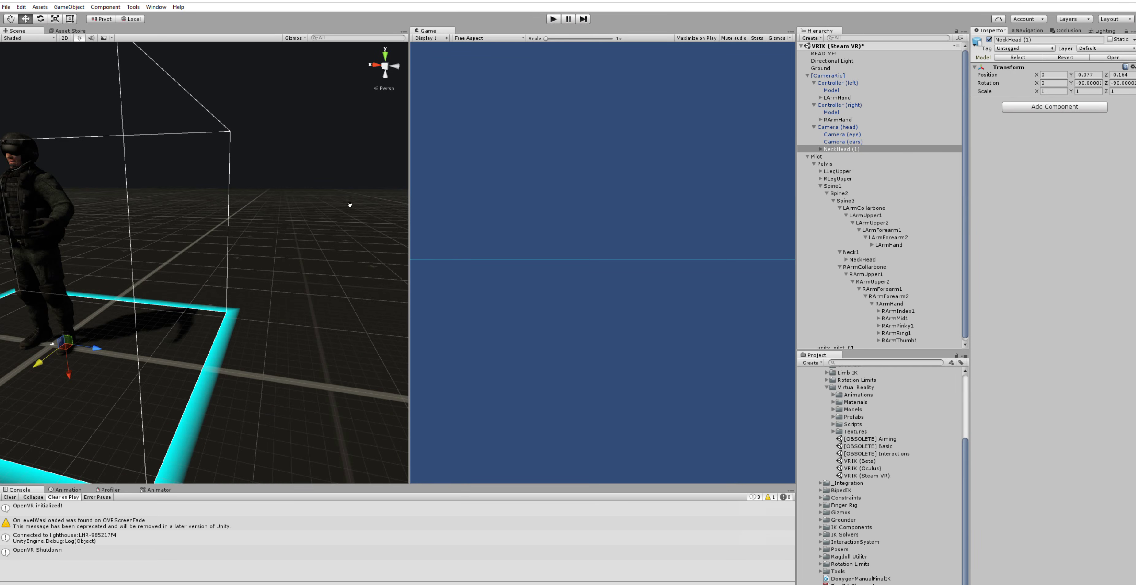
middle_drag(357, 205, 376, 209)
click(553, 19)
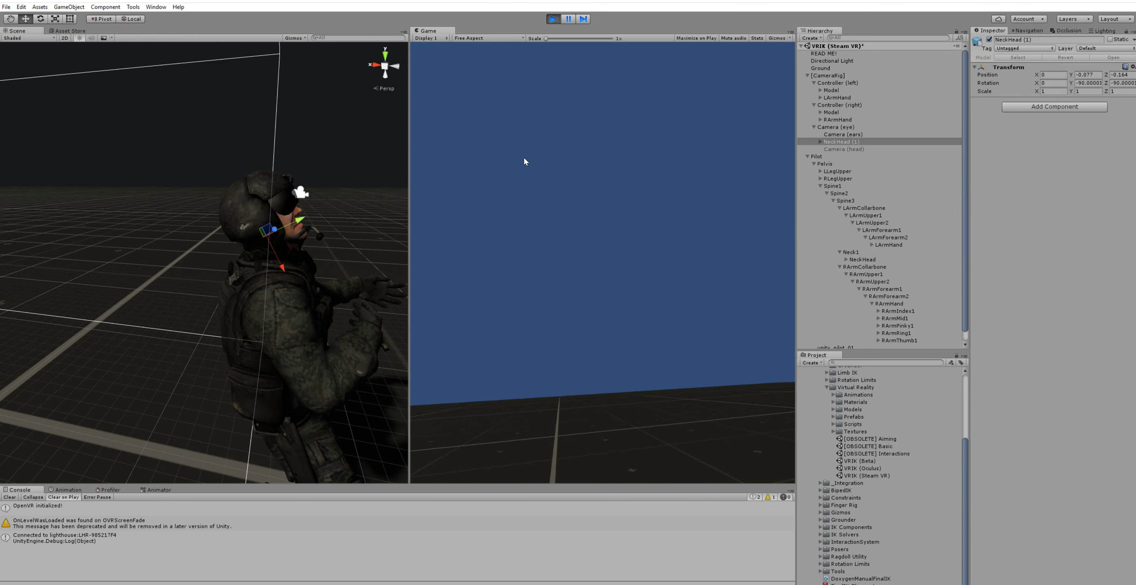
click(839, 98)
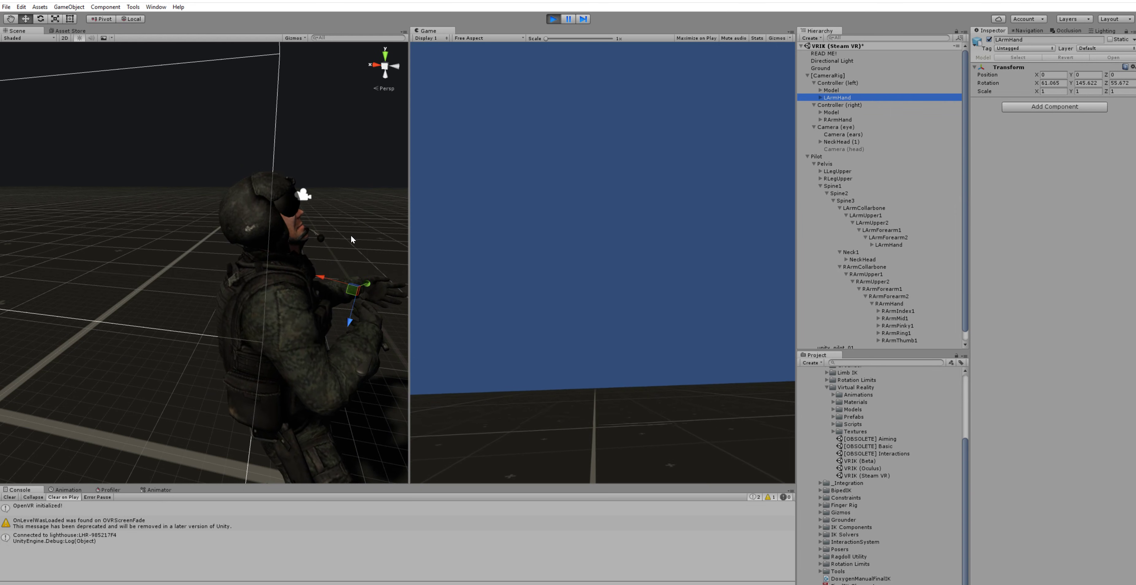
scroll(350, 236, up, 5)
alt+drag(351, 236, 195, 218)
middle_drag(196, 218, 100, 184)
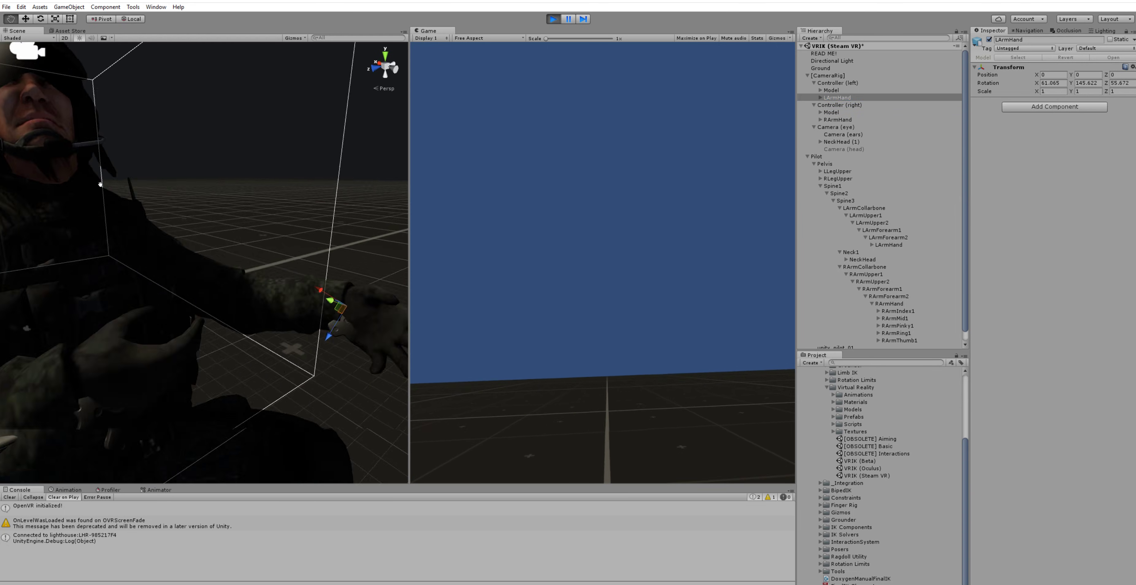
middle_drag(227, 231, 166, 193)
drag(284, 266, 252, 361)
drag(250, 301, 136, 245)
drag(237, 285, 244, 292)
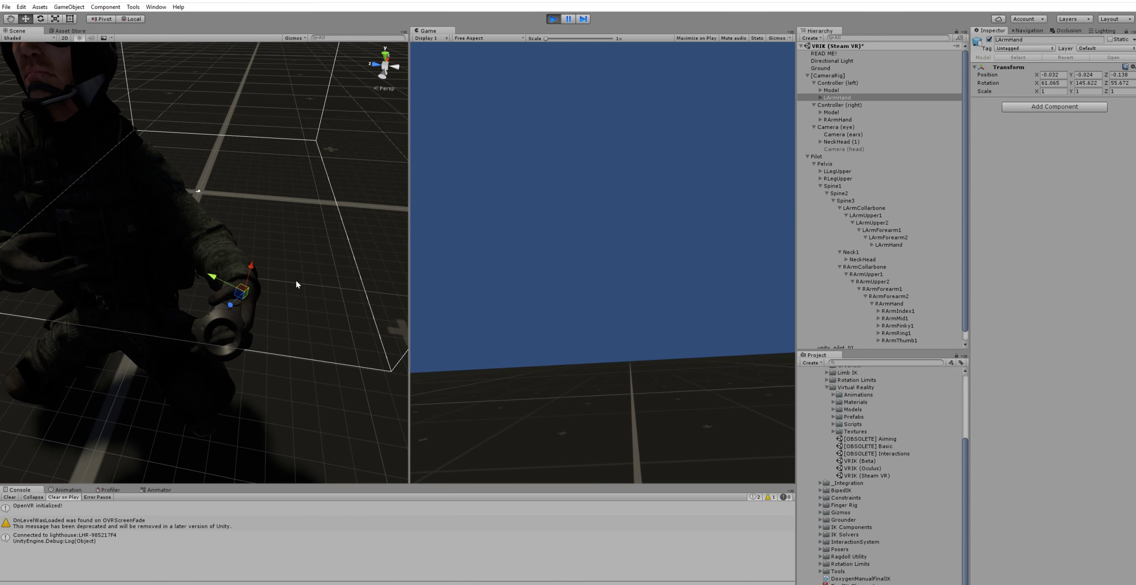
Copy the Transform of LArmHand during play, stop the scene, and paste the component values back onto LArmHand.
right_click(1002, 67)
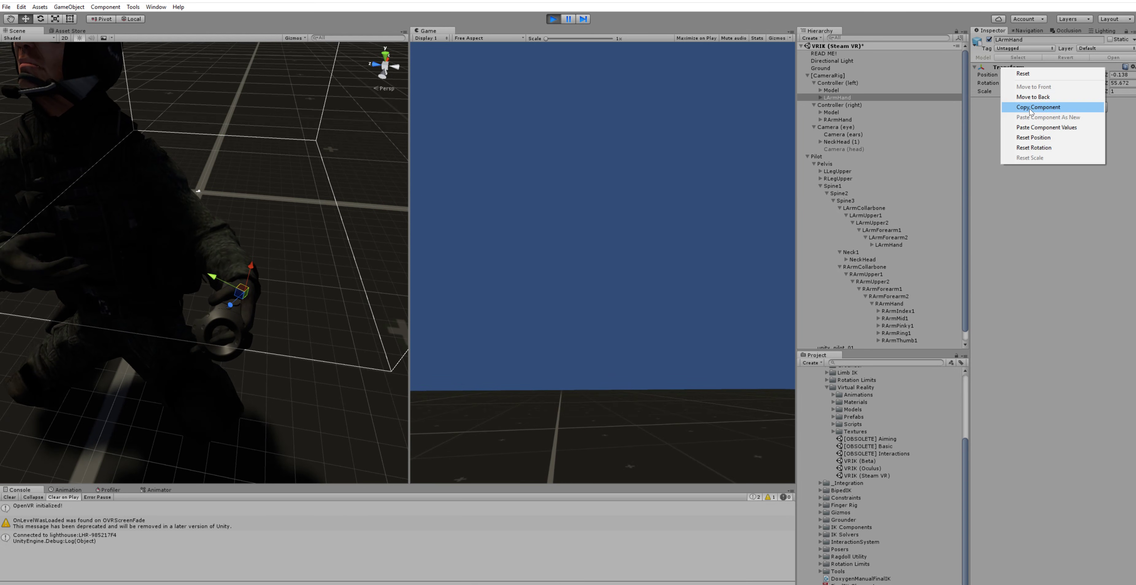
click(1029, 108)
click(553, 19)
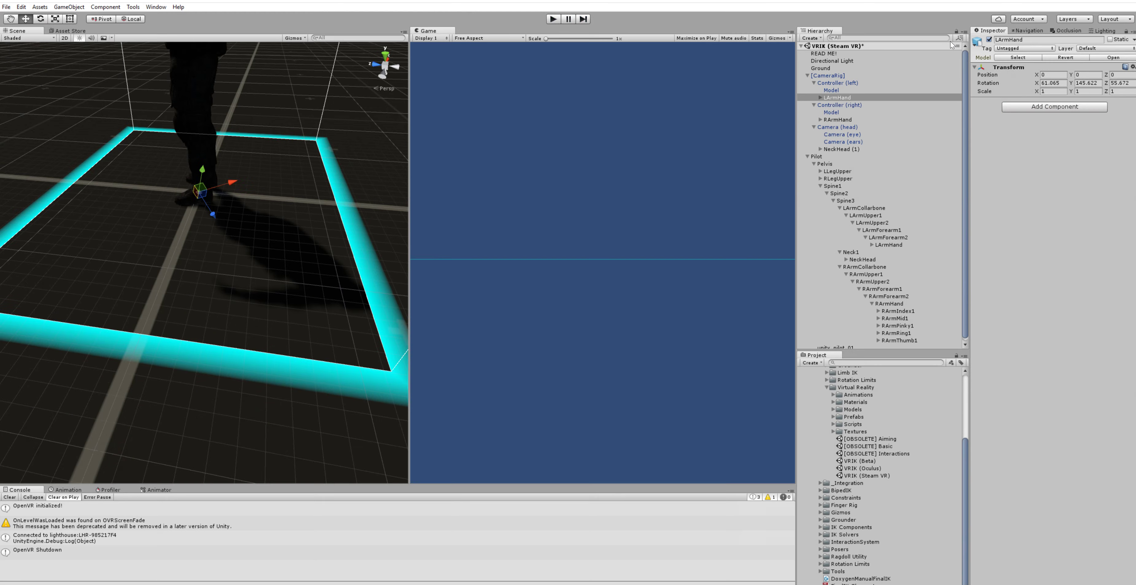
right_click(1001, 68)
click(1039, 129)
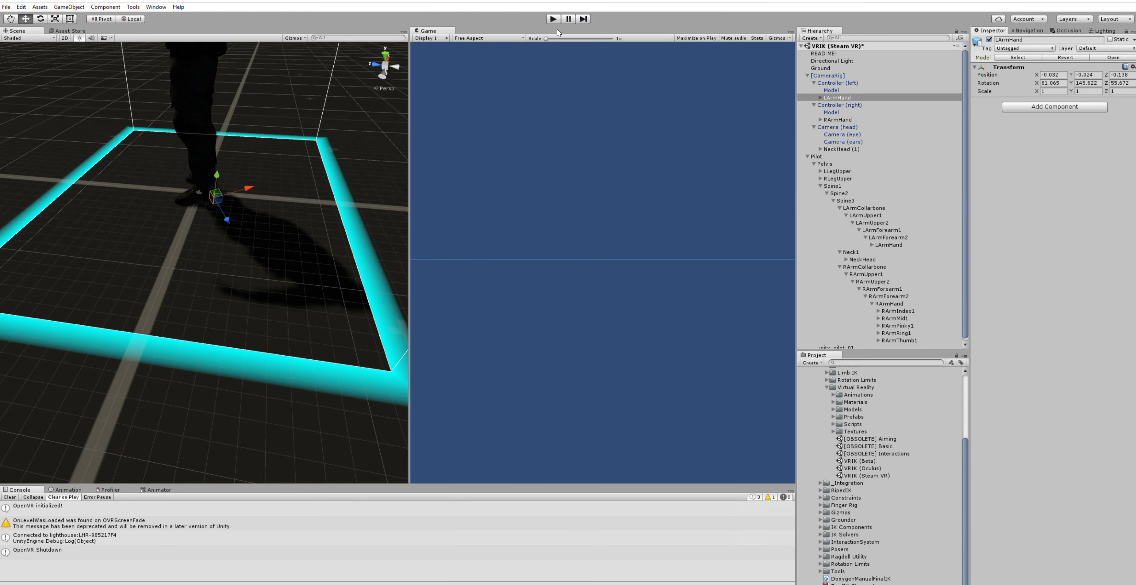
Run the scene and shift RArmHand to about 0.023, -0.027, -0.149 so the hand fits the right controller.
click(553, 19)
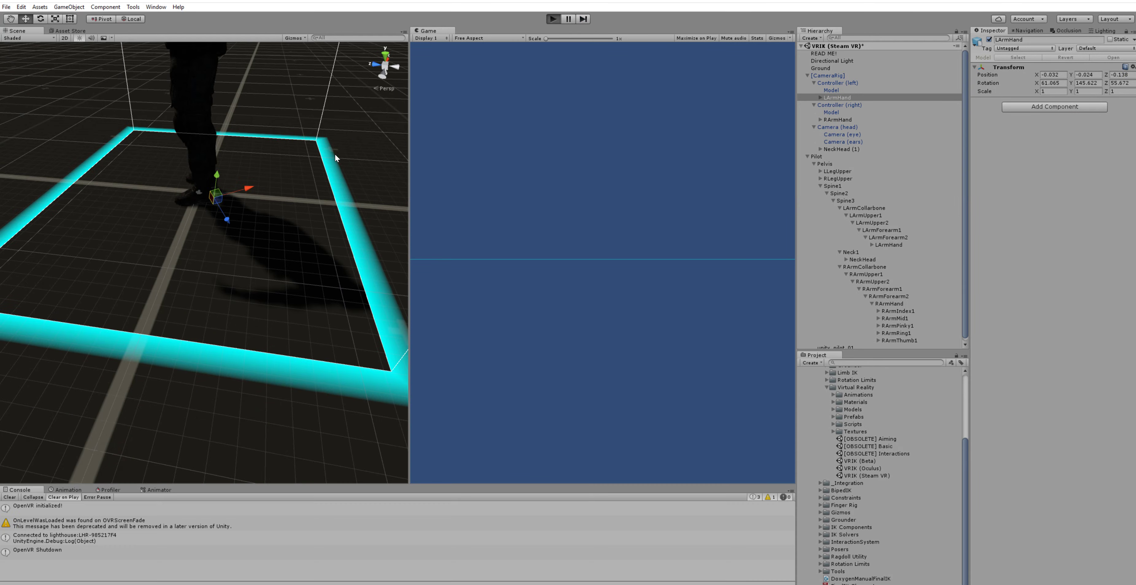
alt+drag(262, 216, 309, 213)
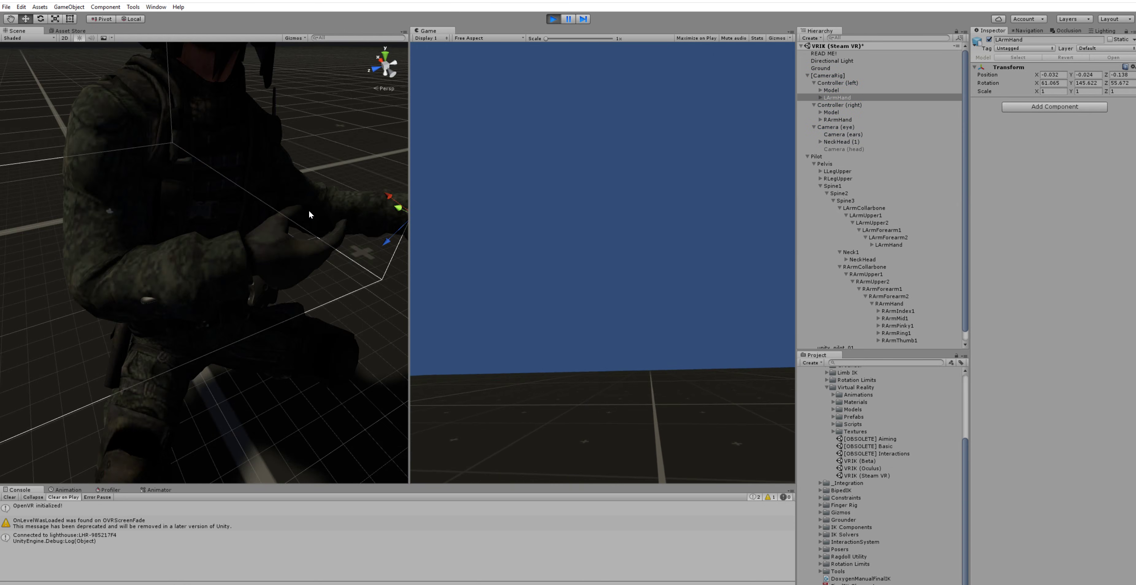
click(837, 120)
drag(245, 265, 154, 315)
Copy the Transform of RArmHand during play, stop the scene, and paste the component values back onto RArmHand.
right_click(1007, 66)
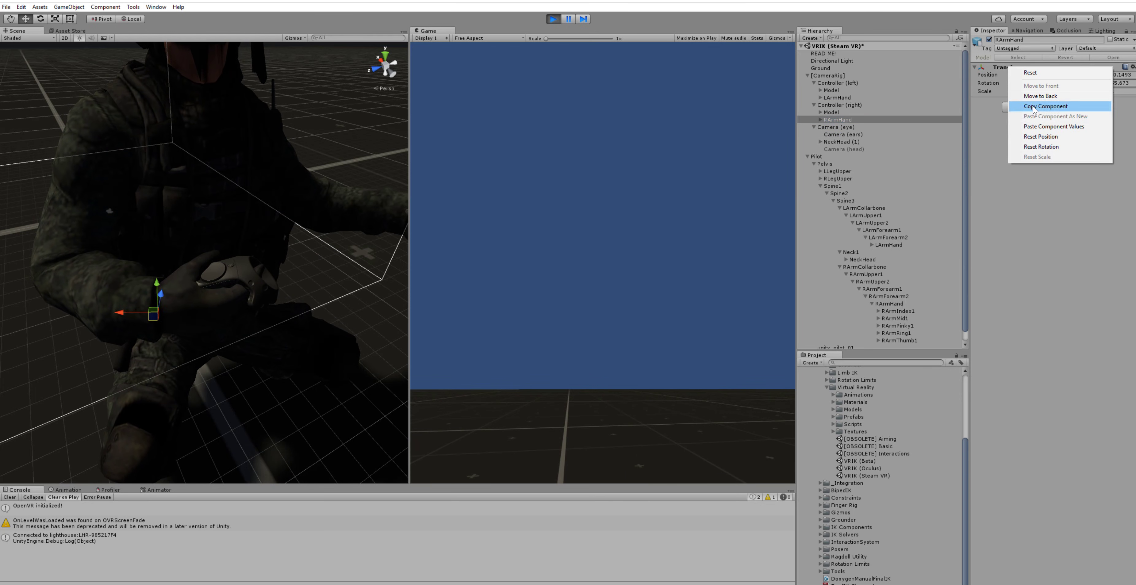
click(1041, 106)
click(555, 20)
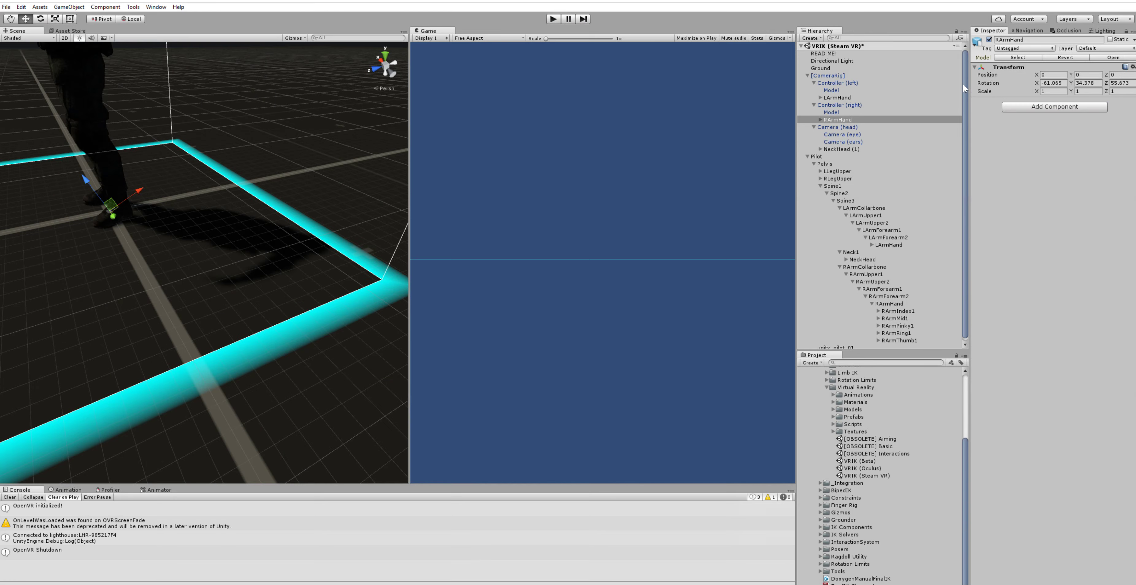
right_click(1000, 67)
click(1037, 127)
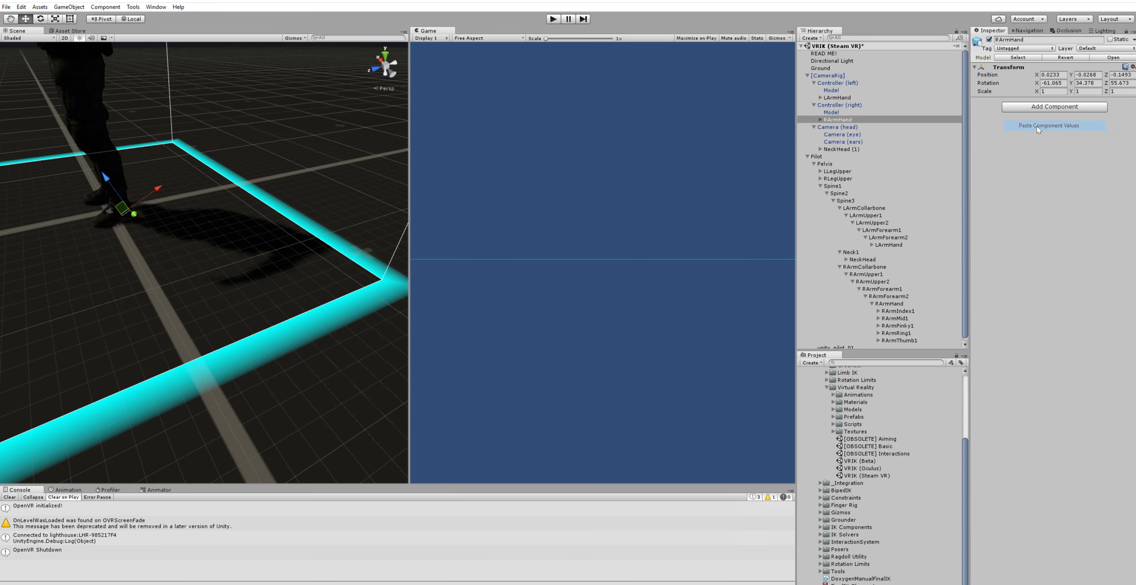
Widen the Game view across most of the Scene view's area and run the scene to test the calibrated character.
drag(410, 125, 153, 125)
click(555, 20)
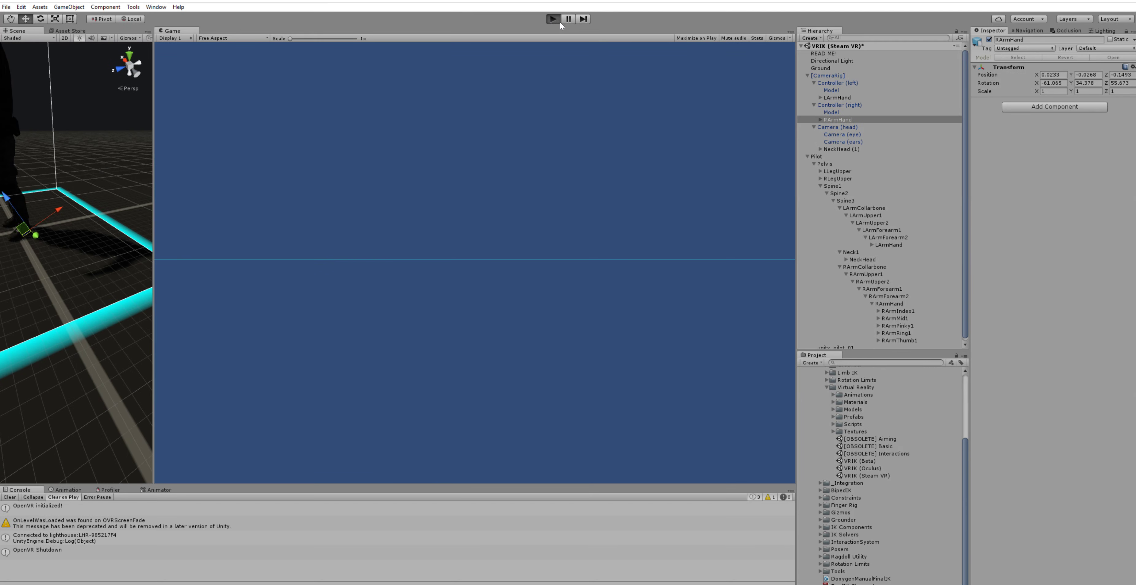